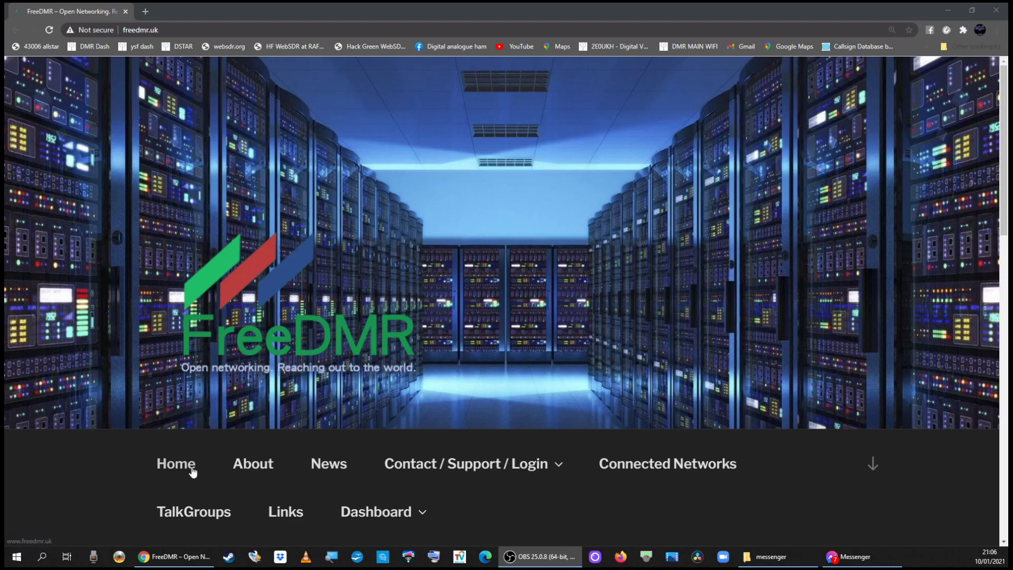
- Open the BlueDV Settings for Windows guide from the How To's page of the FreeDMR site
mouse_move(470, 465)
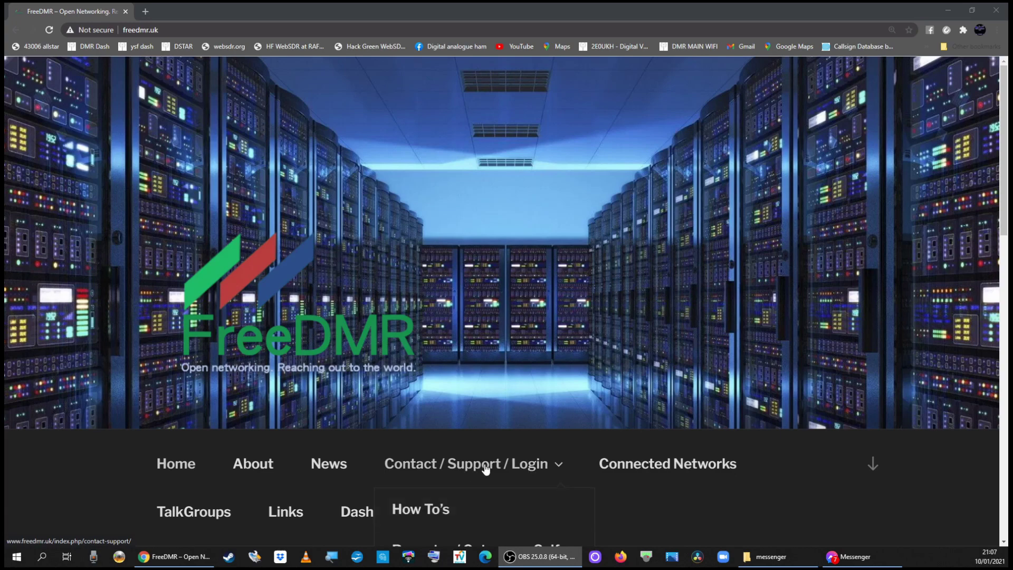
click(441, 510)
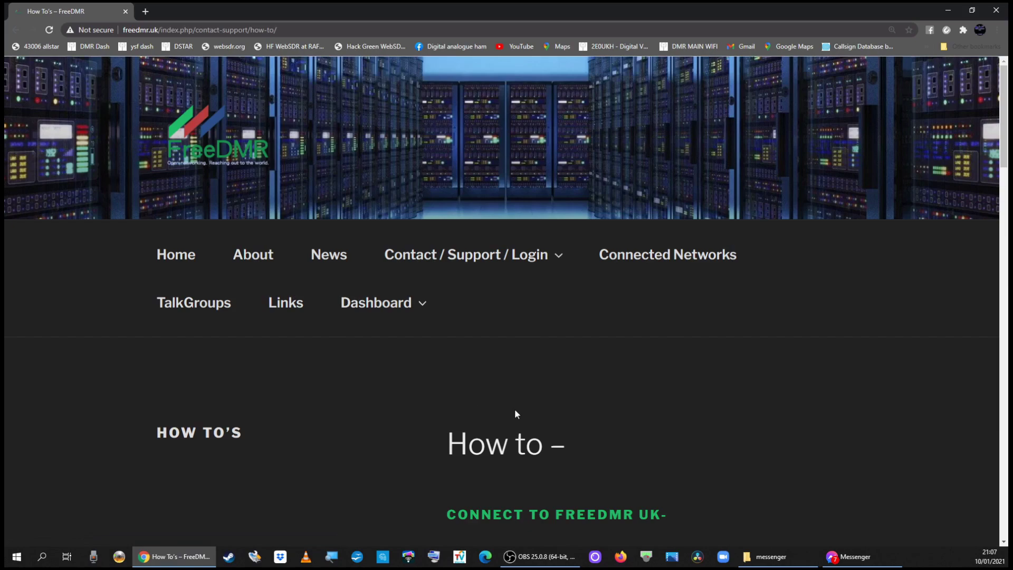
scroll(516, 414, down, 5)
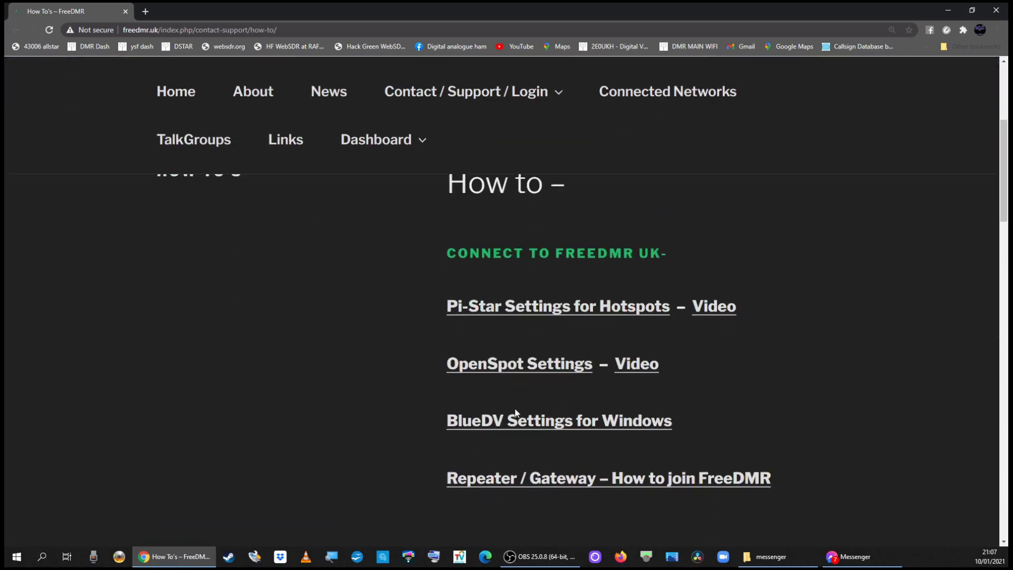
click(552, 431)
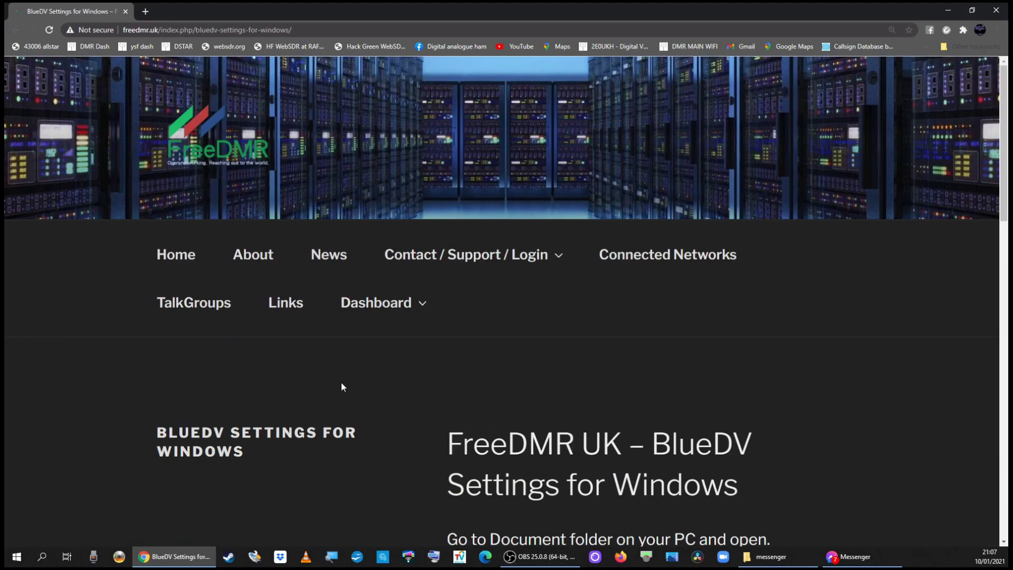
- Copy the complete FreeDMR server entry given in the guide for adding to HBLink.txt
scroll(372, 359, down, 6)
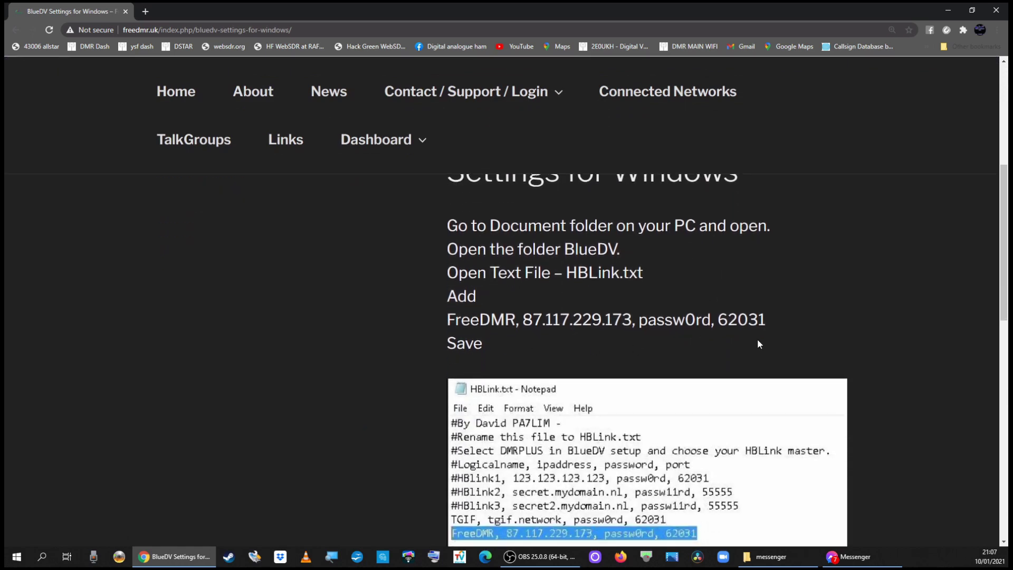
drag(770, 323, 449, 321)
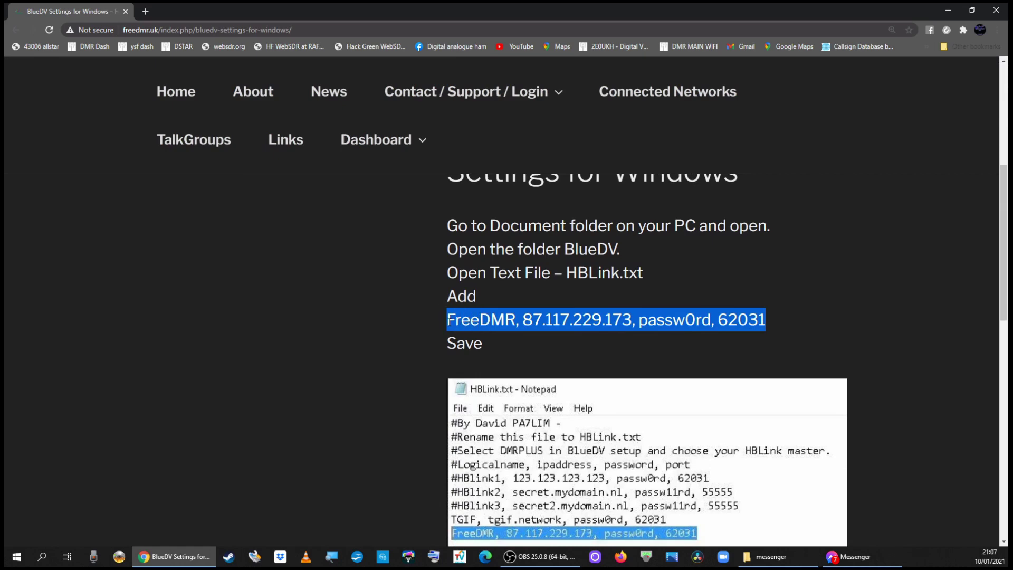
right_click(476, 321)
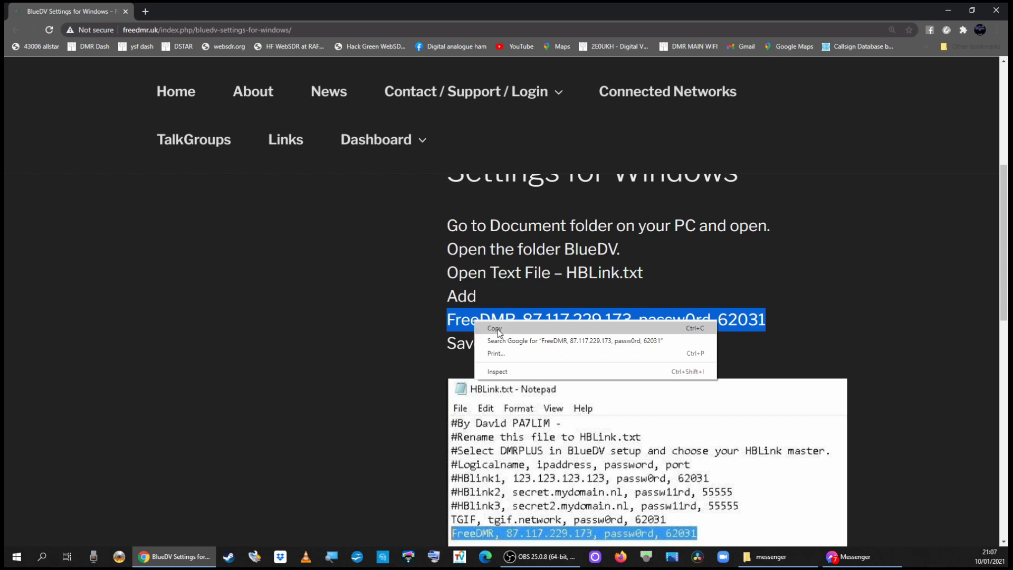
click(499, 332)
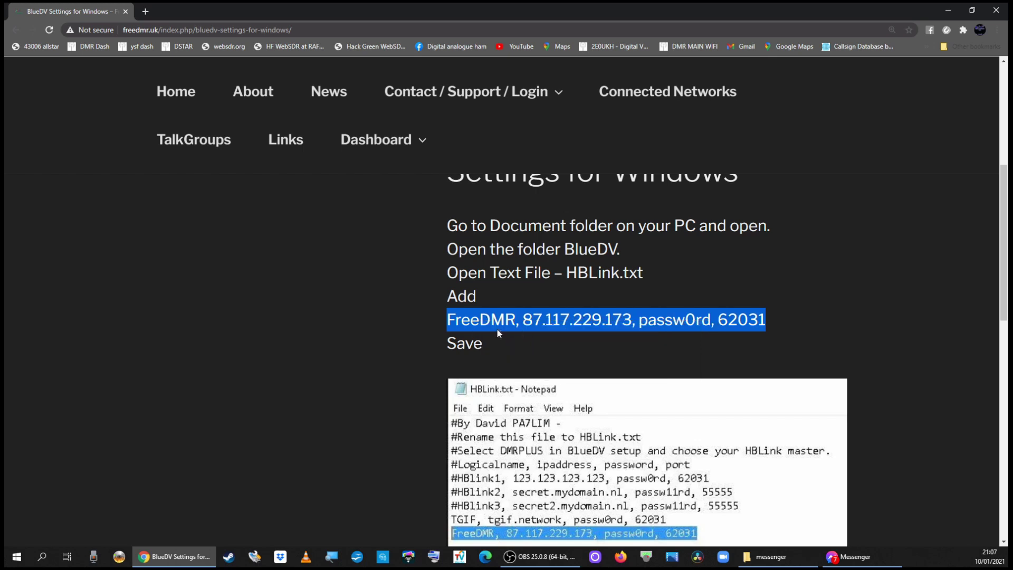
scroll(491, 401, down, 2)
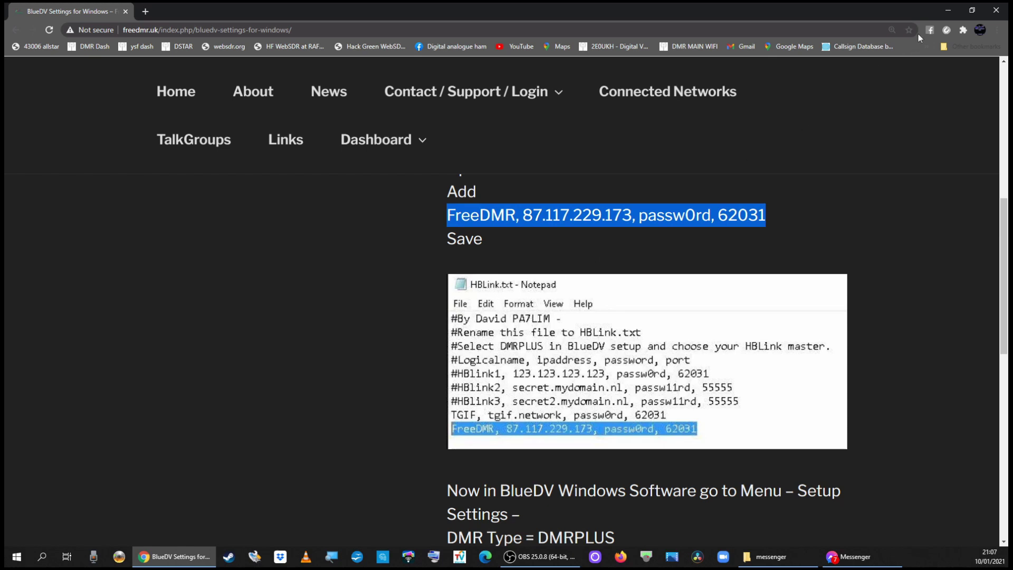
- Switch to File Explorer and open HBLink.txt from the BlueDV folder in Documents
click(949, 12)
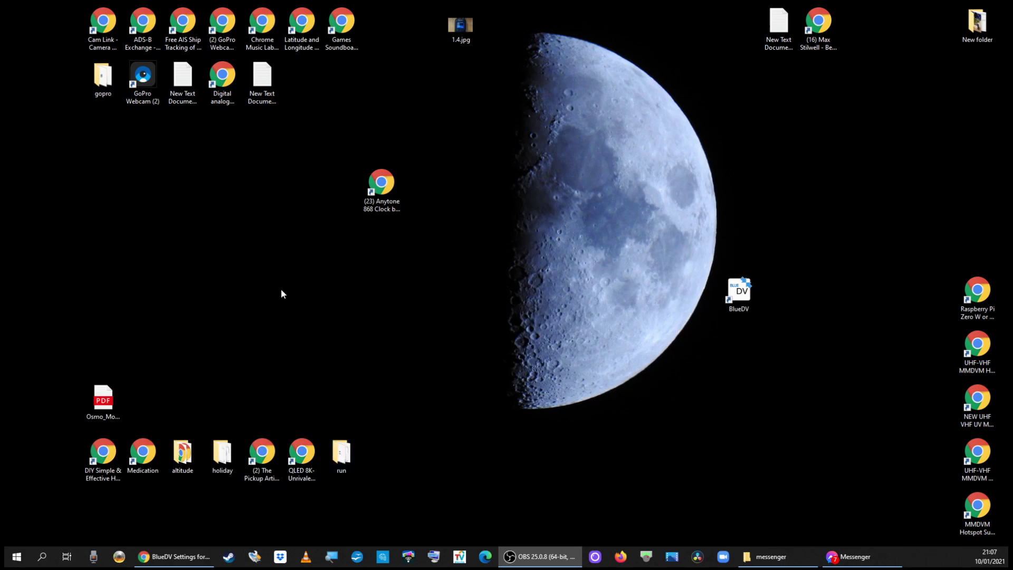
double_click(104, 79)
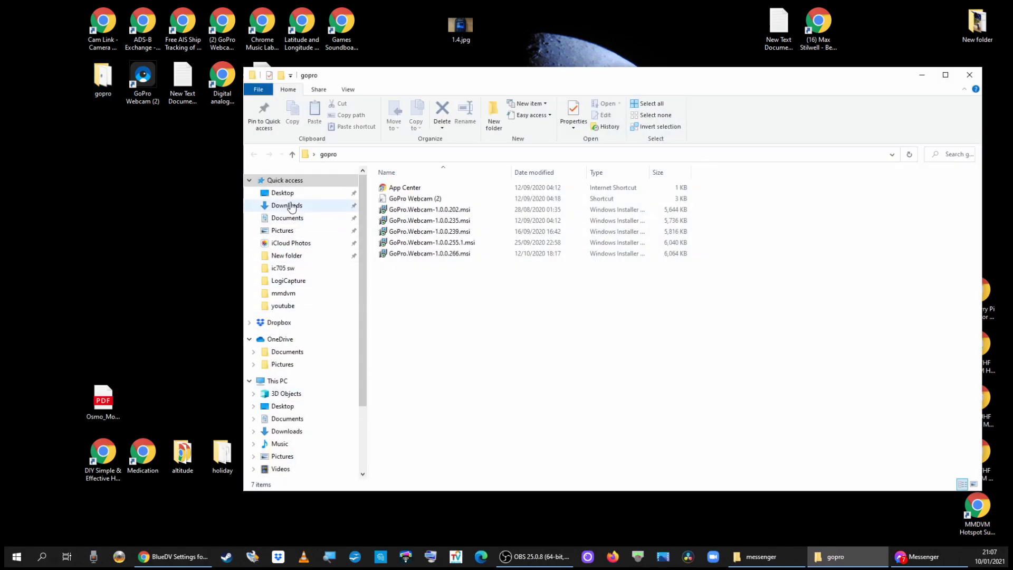
click(292, 218)
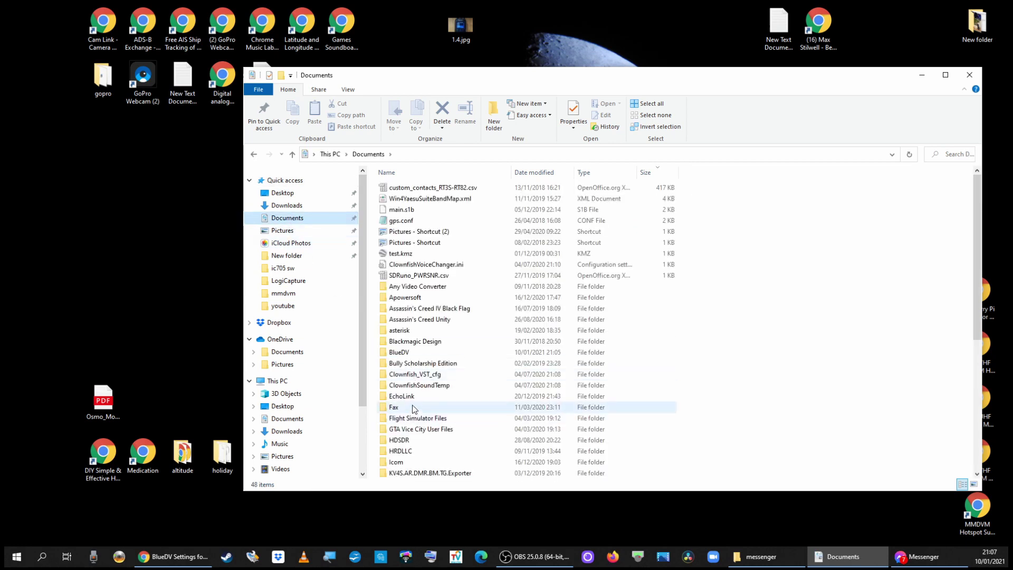
click(409, 357)
double_click(409, 356)
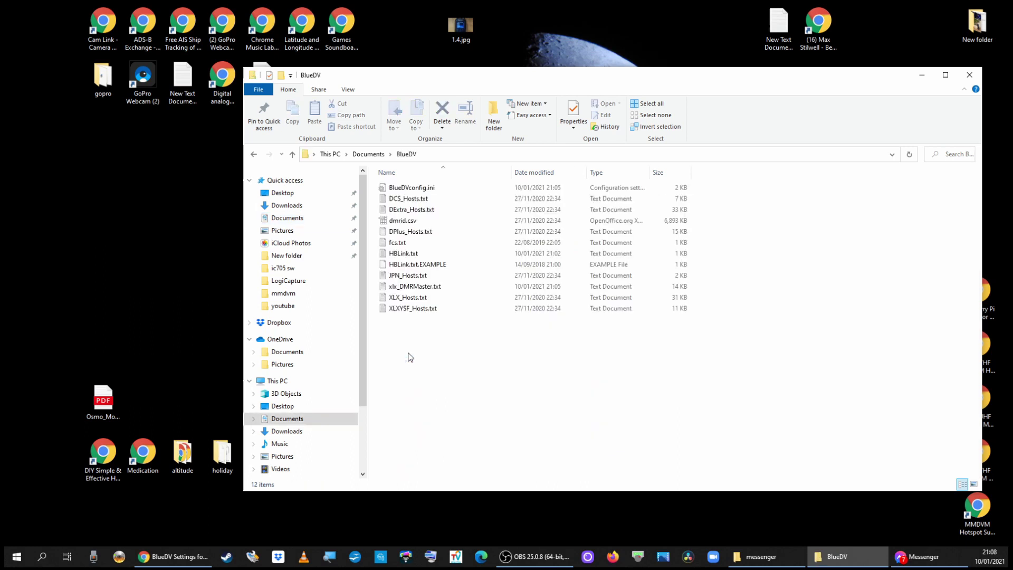
click(397, 258)
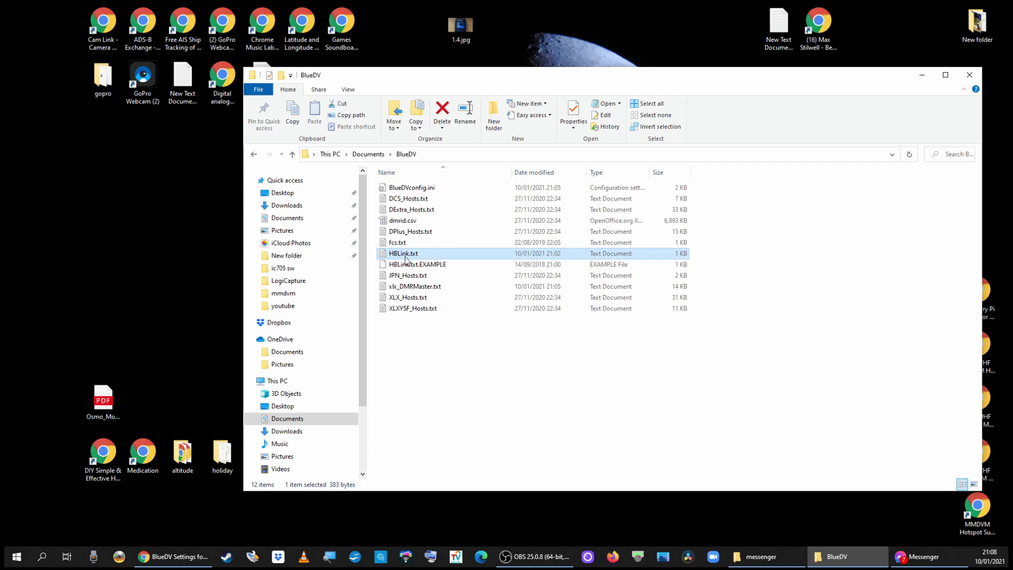
key(ctrl)
key(ctrl)
double_click(407, 257)
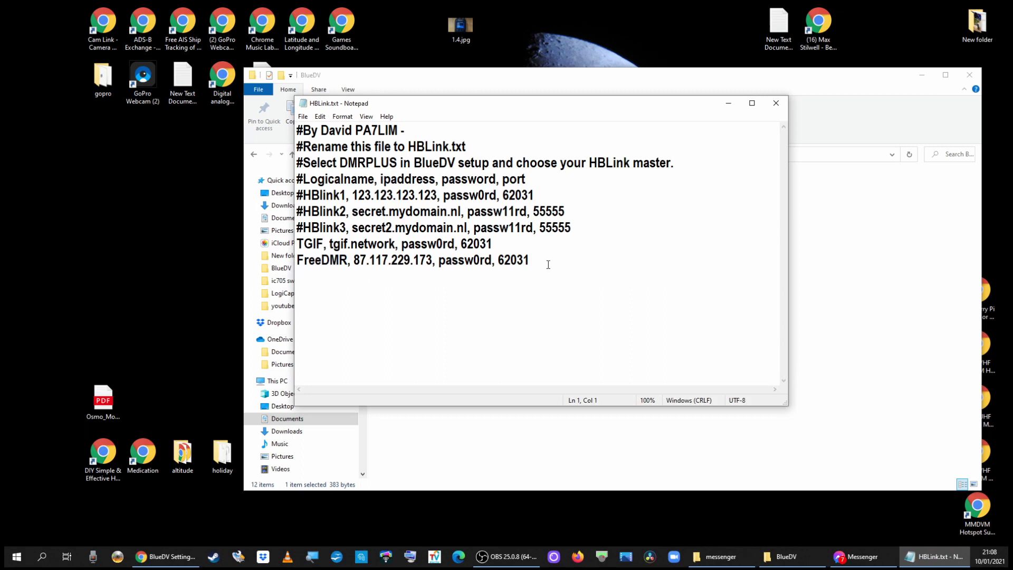
- Replace the FreeDMR line in HBLink.txt with the copied server entry, including its password, then save and close the file
drag(539, 261, 299, 260)
key(ctrl+c)
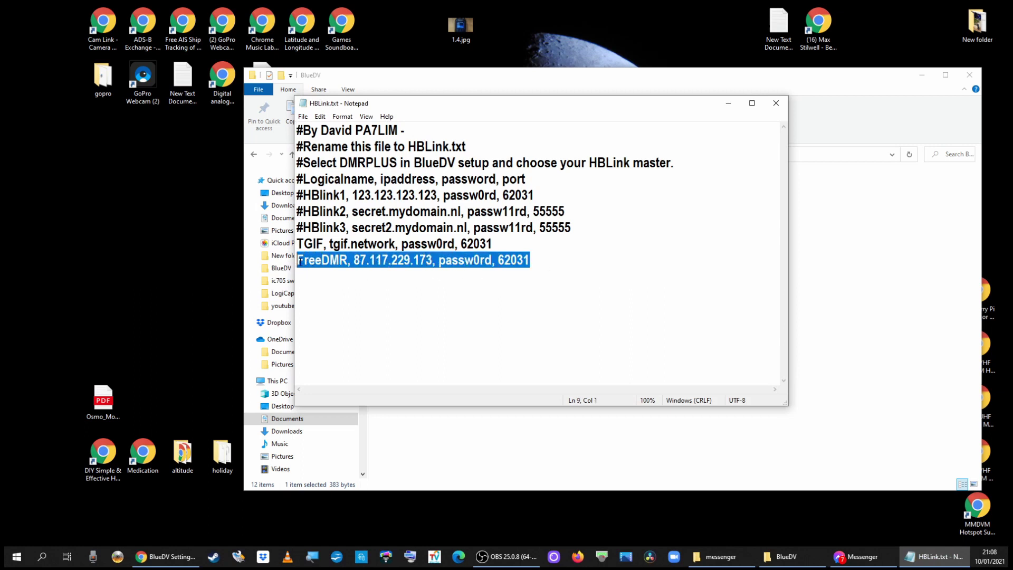
key(Delete)
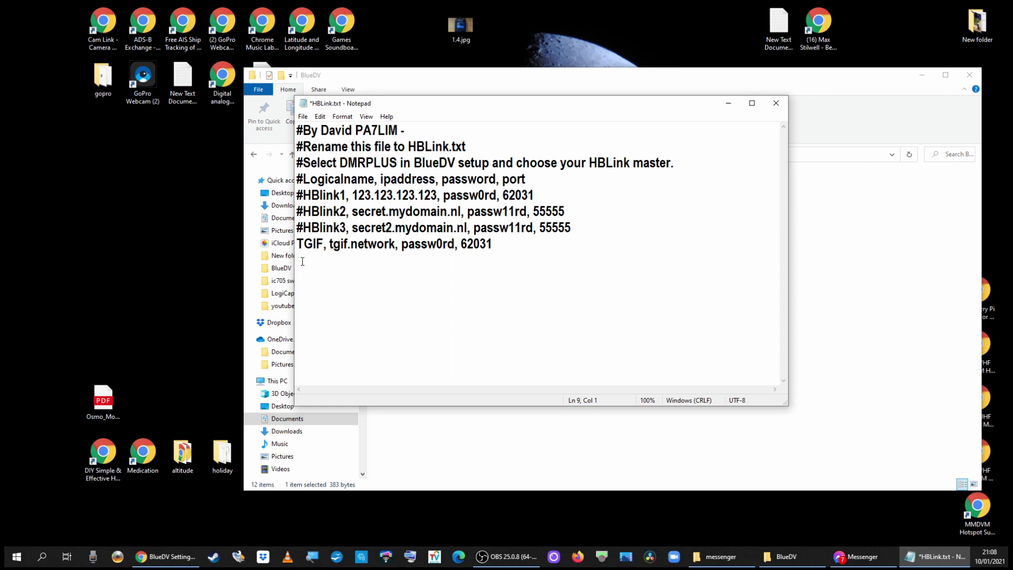
right_click(302, 261)
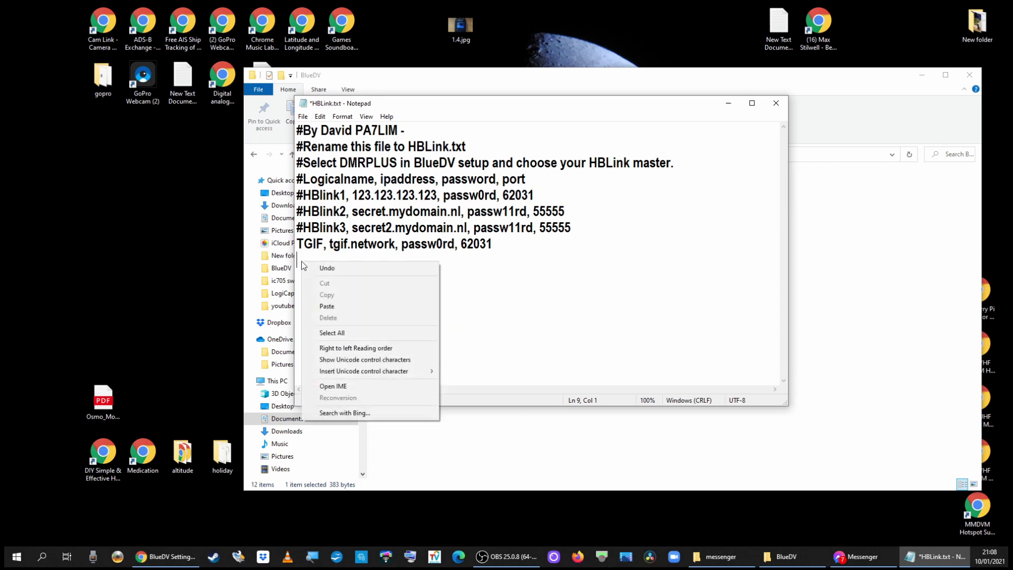
click(326, 307)
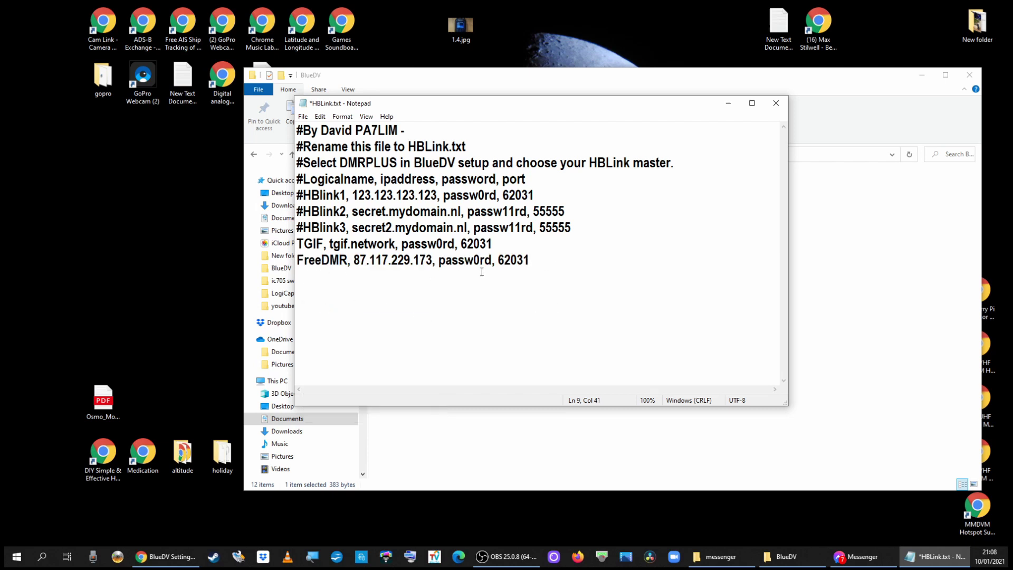
click(776, 105)
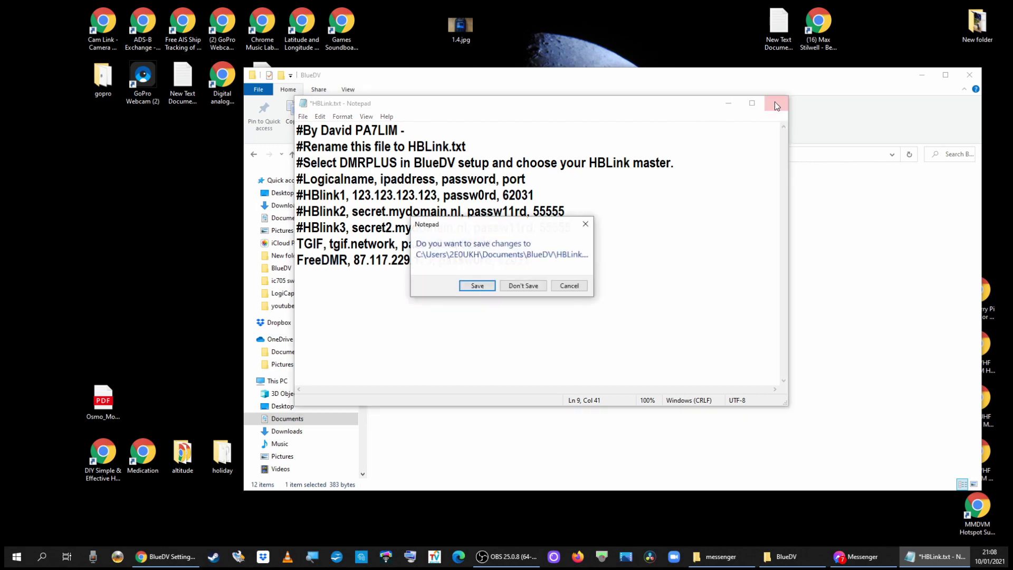
click(476, 286)
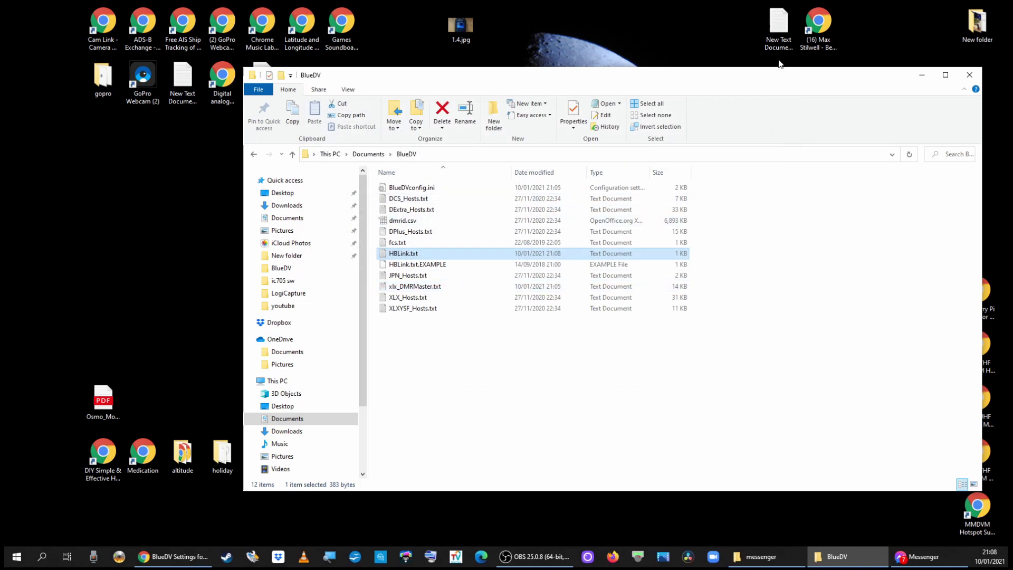
click(974, 75)
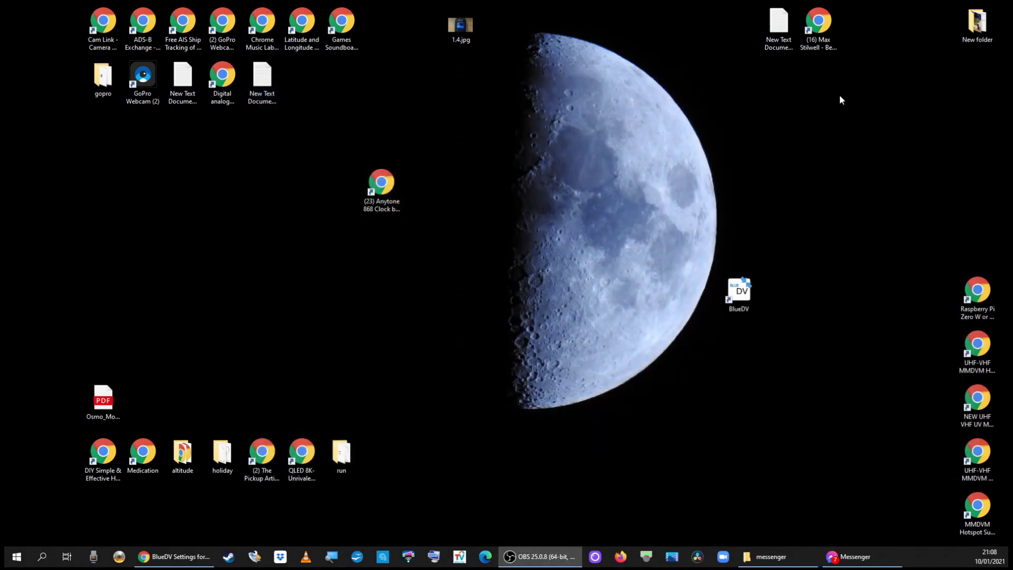
- Switch to BlueDV and open its setup window, placing it over the main window
click(740, 298)
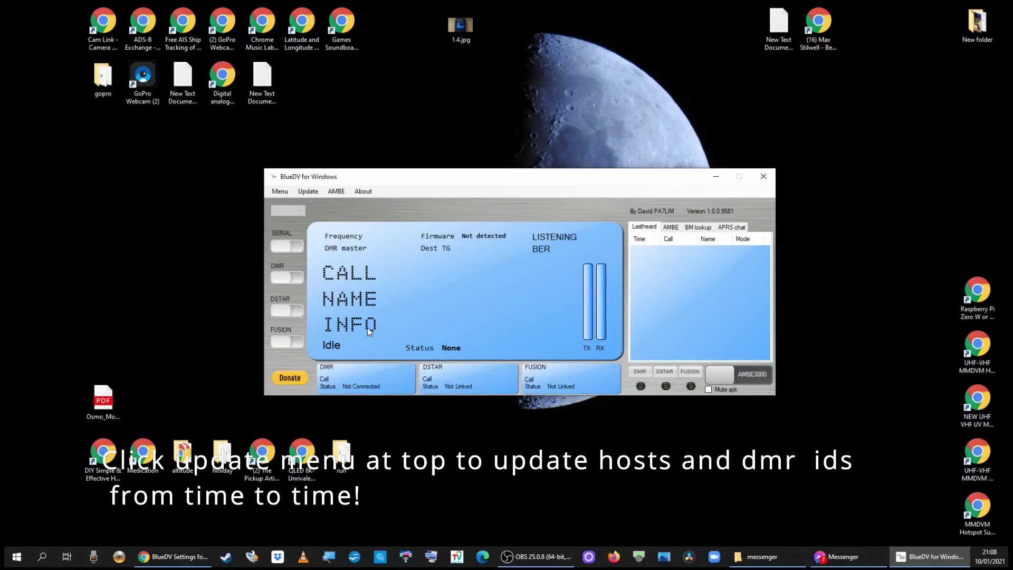
click(279, 192)
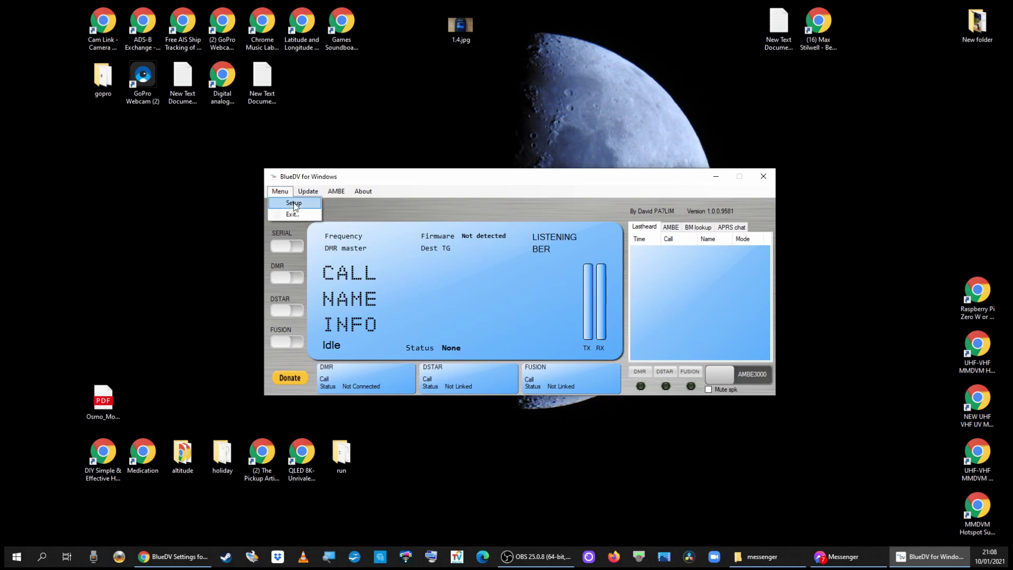
click(294, 204)
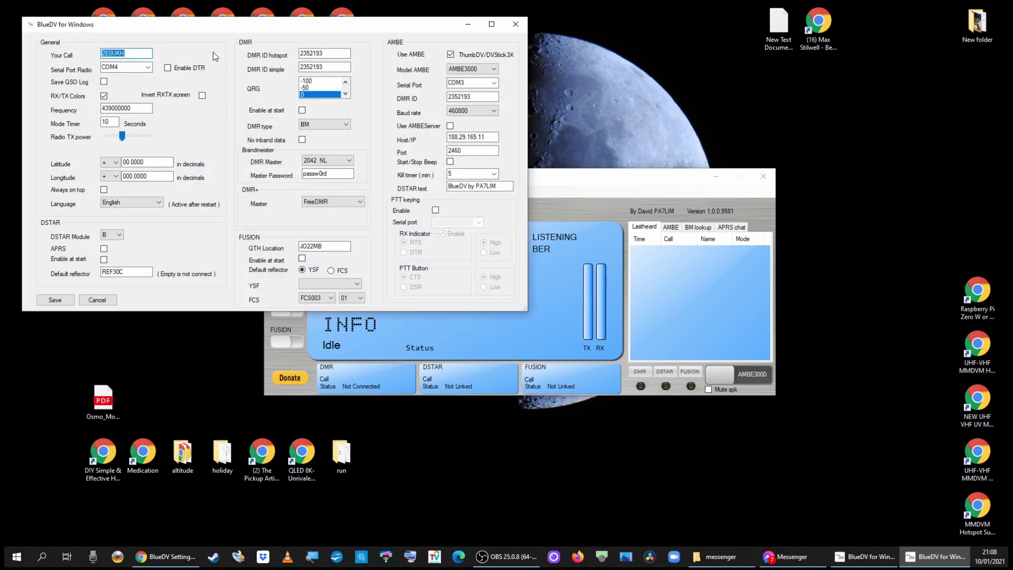
drag(215, 26, 462, 129)
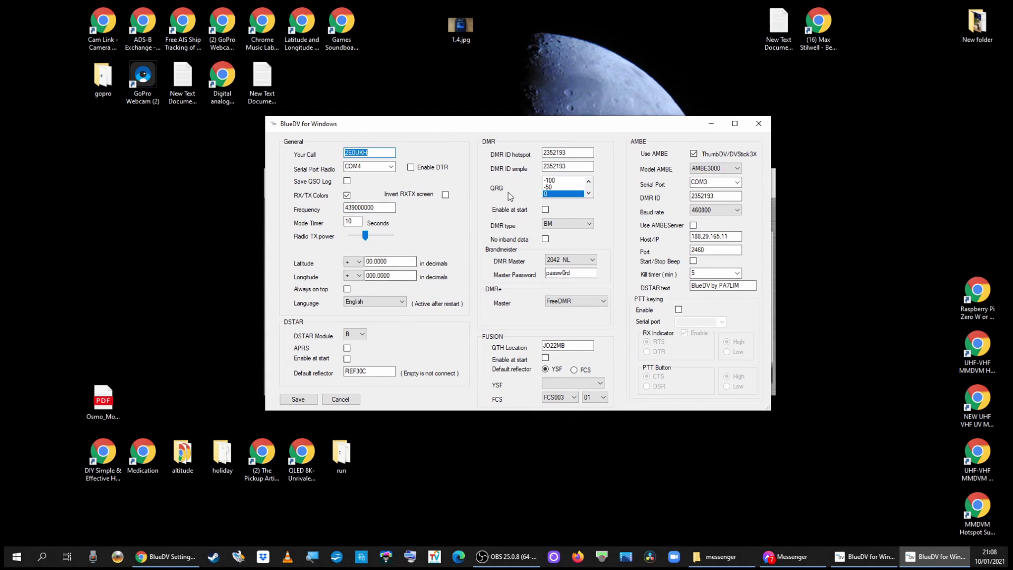
- Set the DMR type to DMRPLUS and the DMR+ master to FreeDMR, and save the setup
click(590, 225)
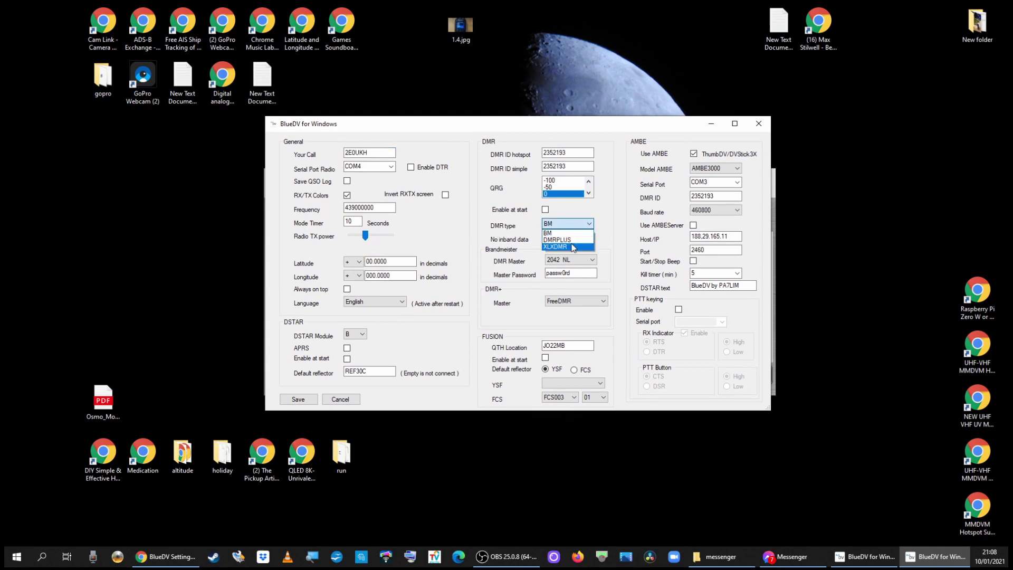
click(568, 241)
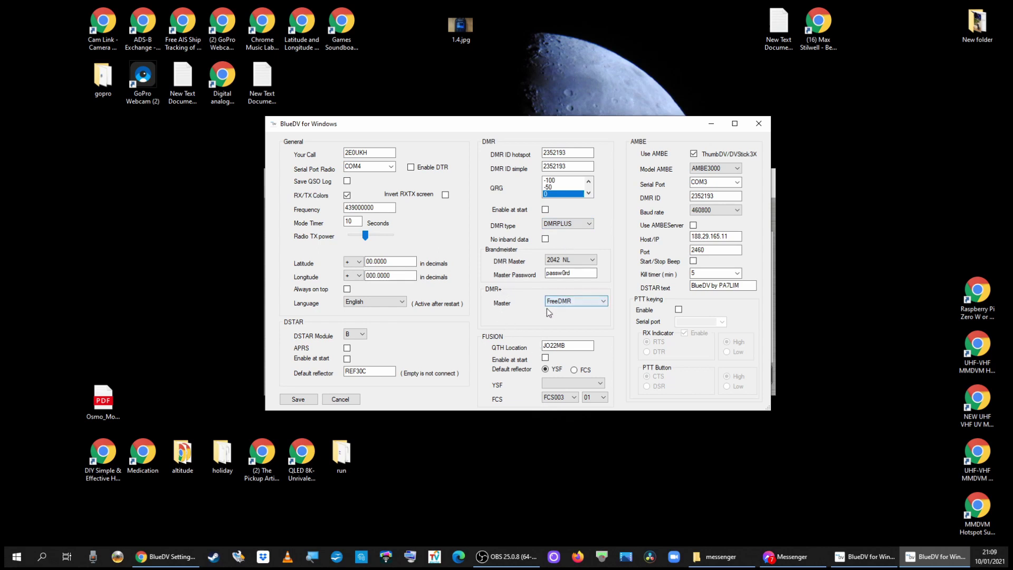
click(602, 301)
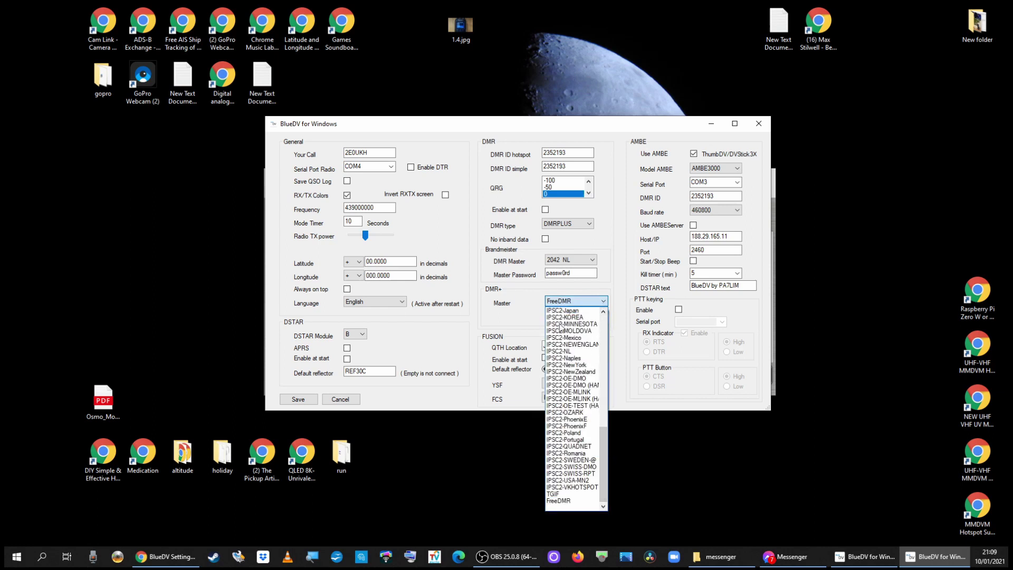
click(564, 500)
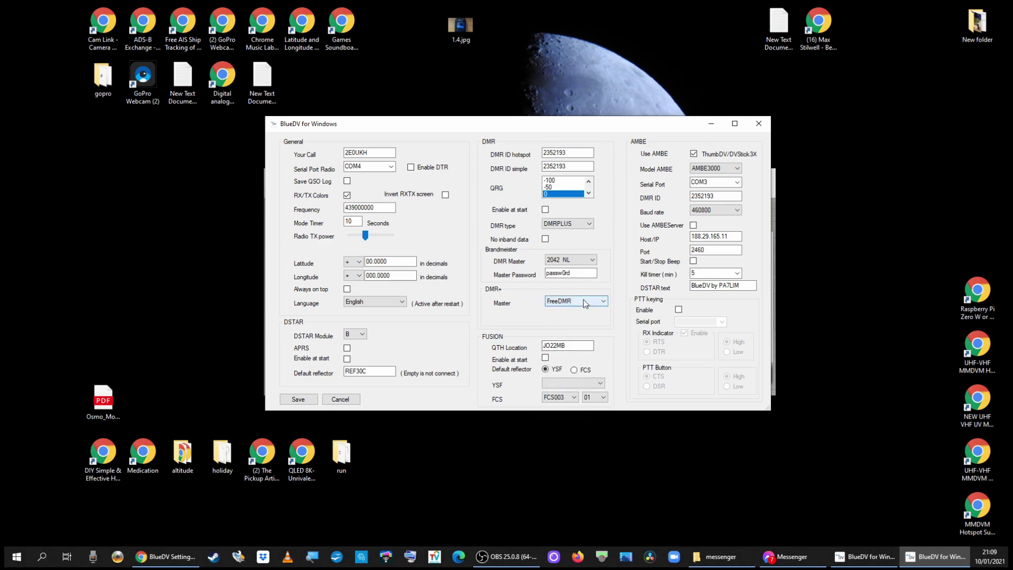
click(309, 400)
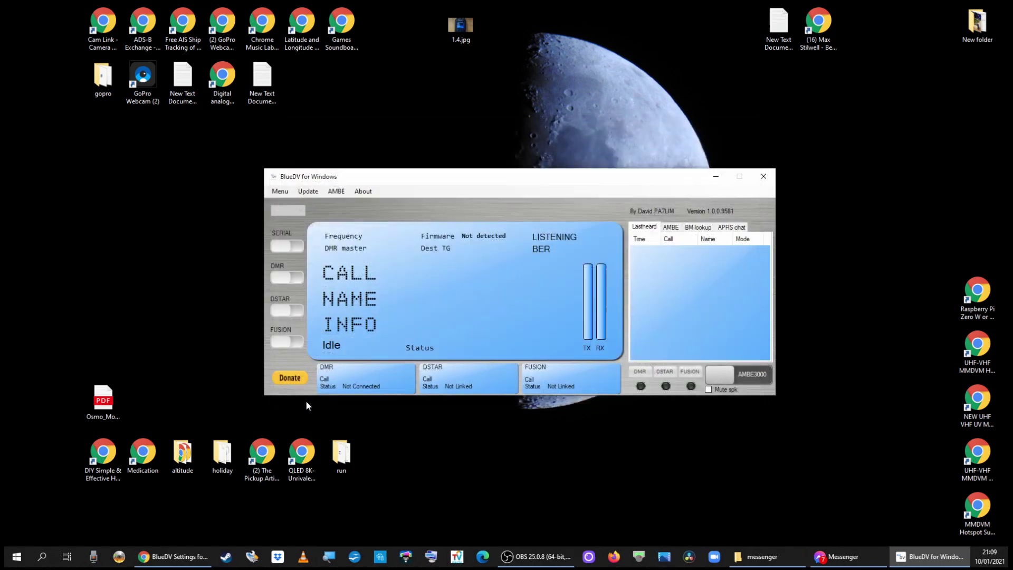
- Turn on the serial and DMR connections, and key up the AMBE3000 on talkgroup 2350
click(282, 246)
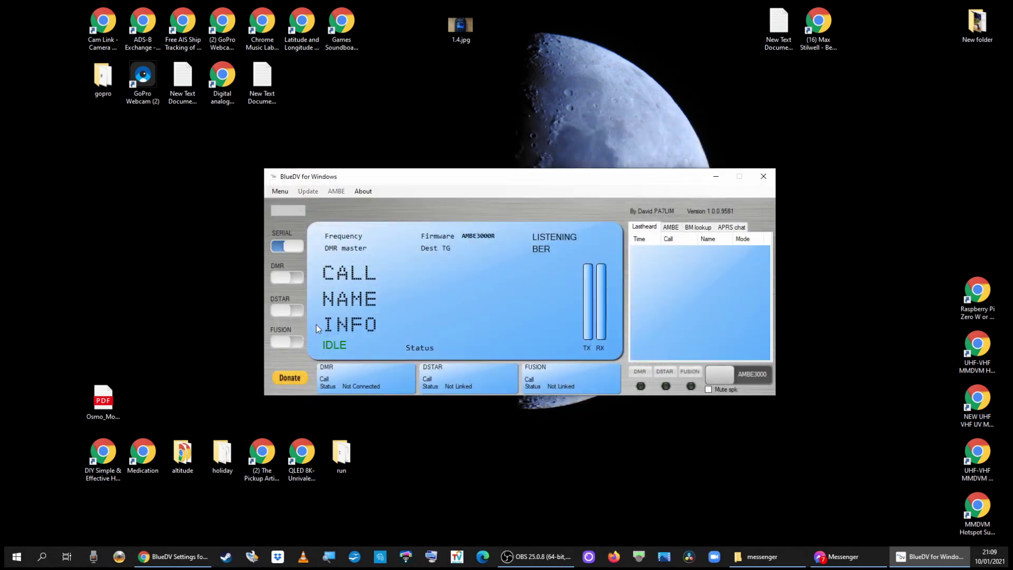
click(281, 278)
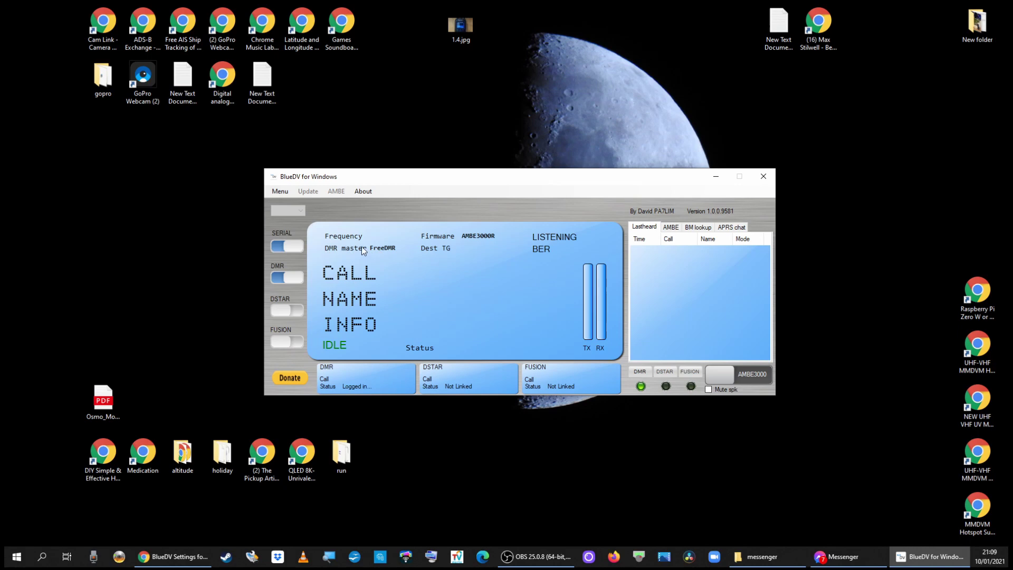
click(675, 228)
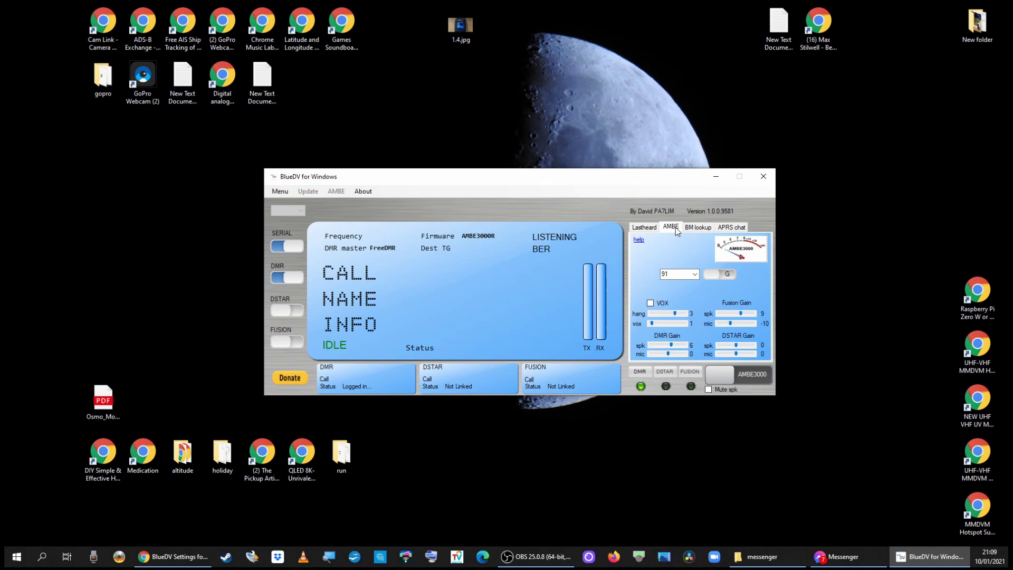
click(678, 276)
click(717, 372)
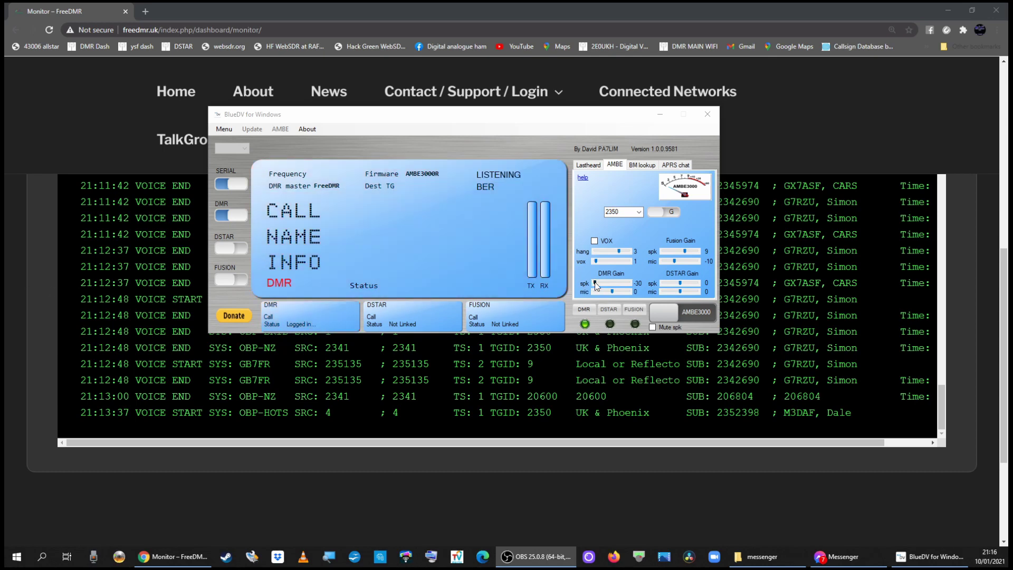
- Raise the DMR speaker gain to 24 to listen to the talkgroup, and lower it back to -30
drag(594, 283, 607, 283)
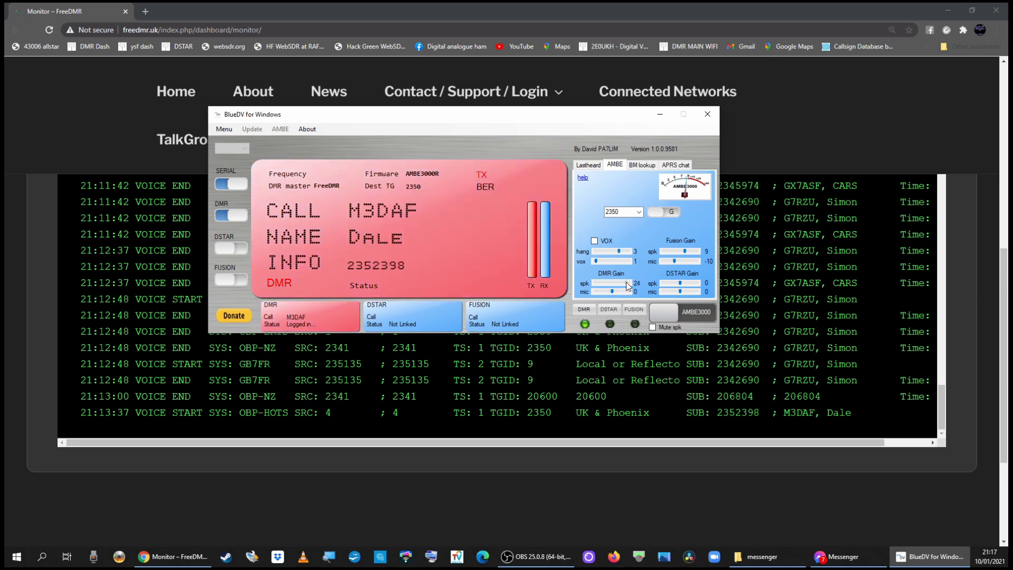
drag(617, 282, 591, 289)
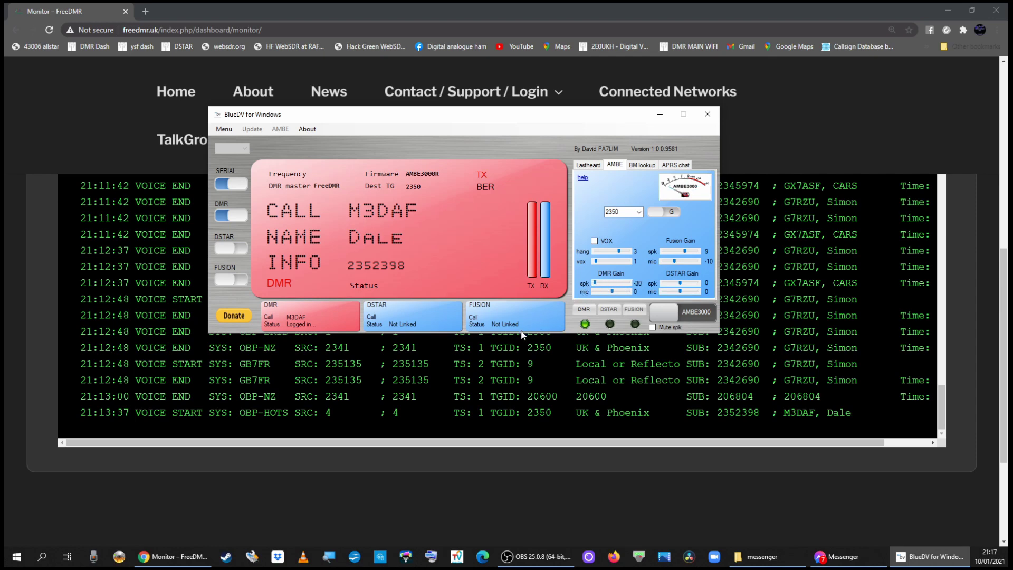